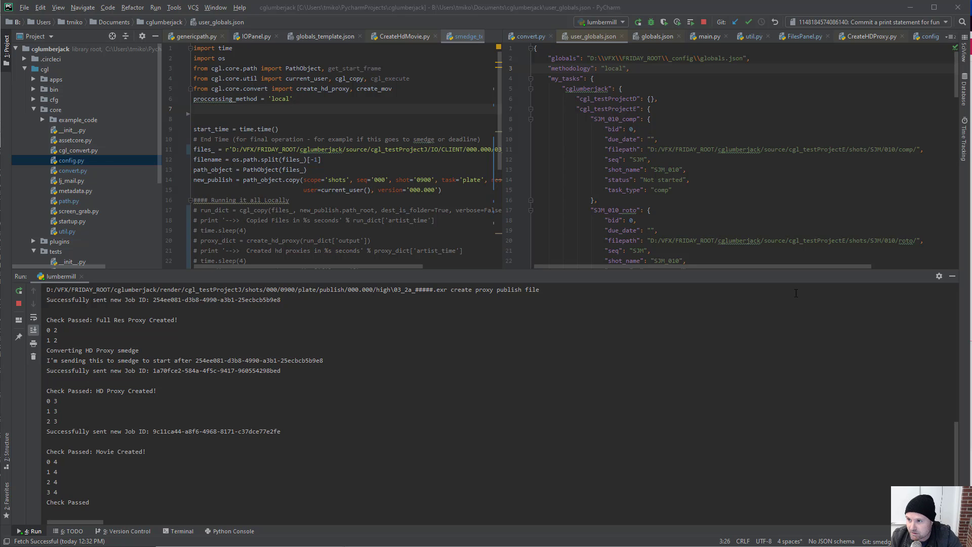
Check the methodology value 'local' and launch Lumbermill fully on screen.
double_click(569, 69)
double_click(614, 69)
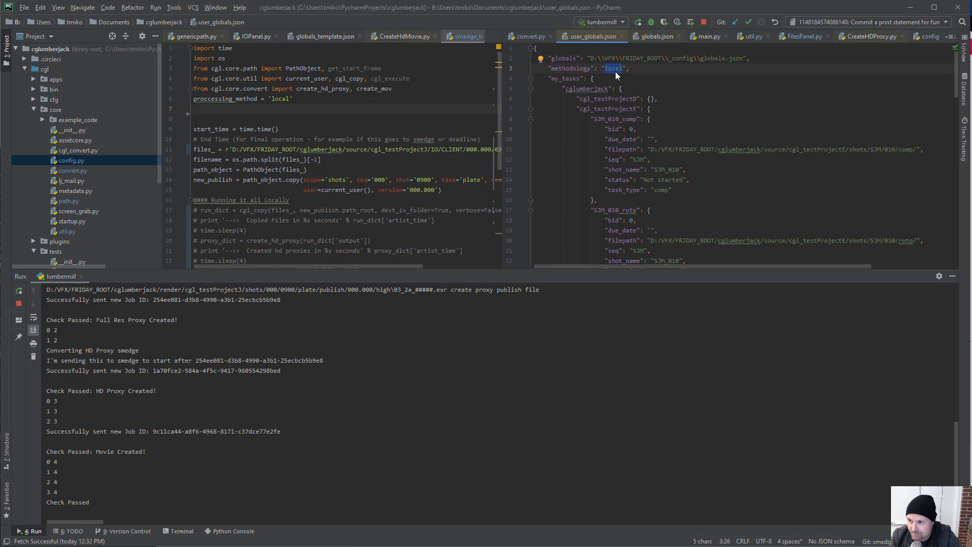
click(638, 22)
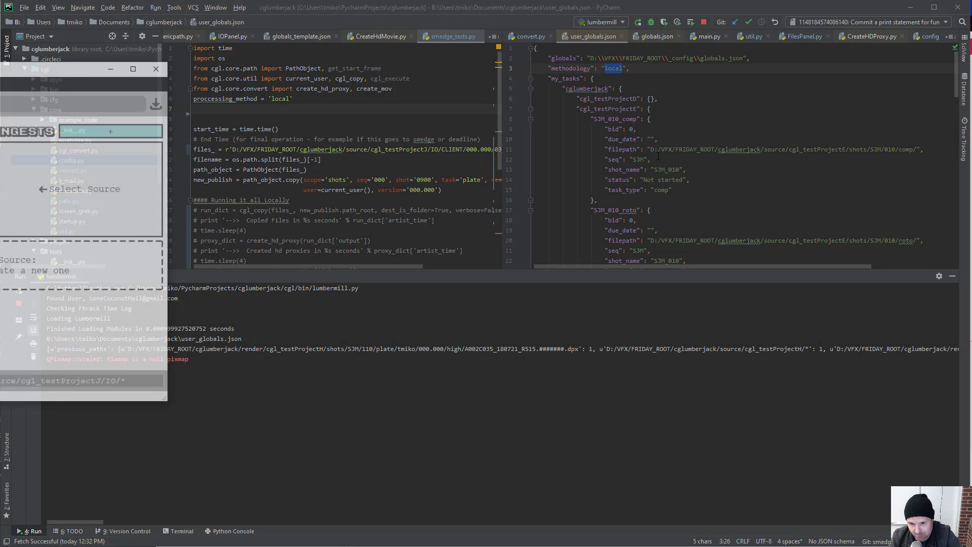
mouse_move(23, 68)
mouse_down()
mouse_move(355, 107)
mouse_move(370, 93)
mouse_up()
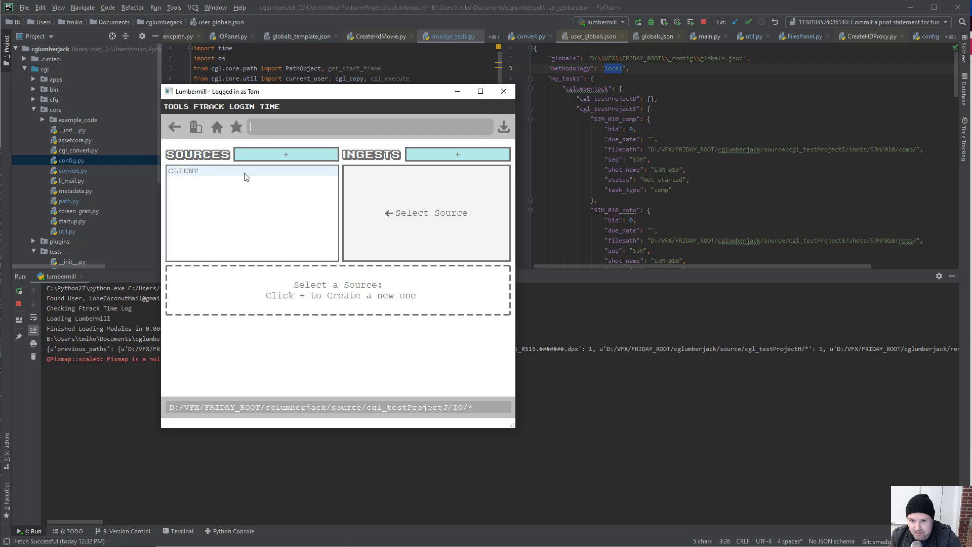
Select the 03_2a_#####.exr file under CLIENT ingest 000.000.
click(242, 171)
click(403, 172)
click(327, 238)
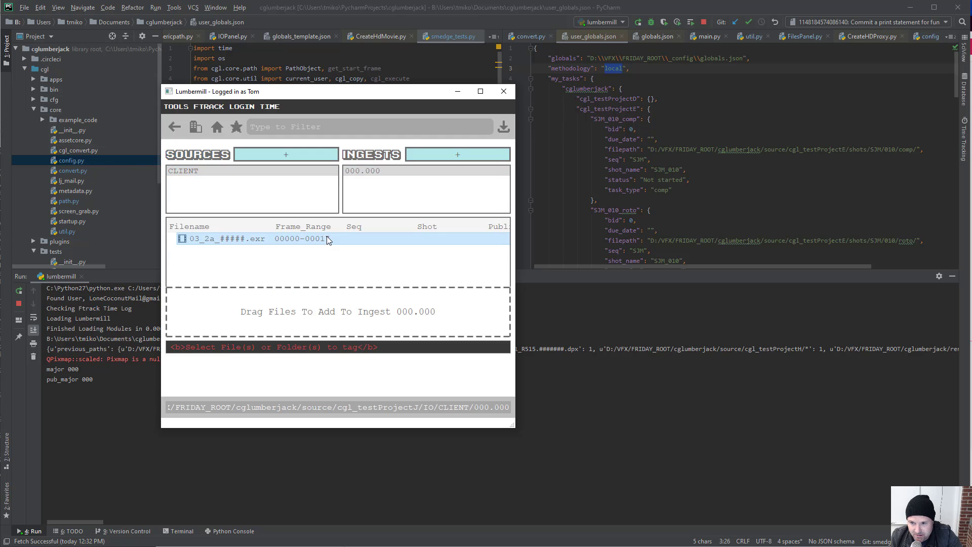
Tag the plate with scope shots, shot 0900 and task Plate.
click(251, 331)
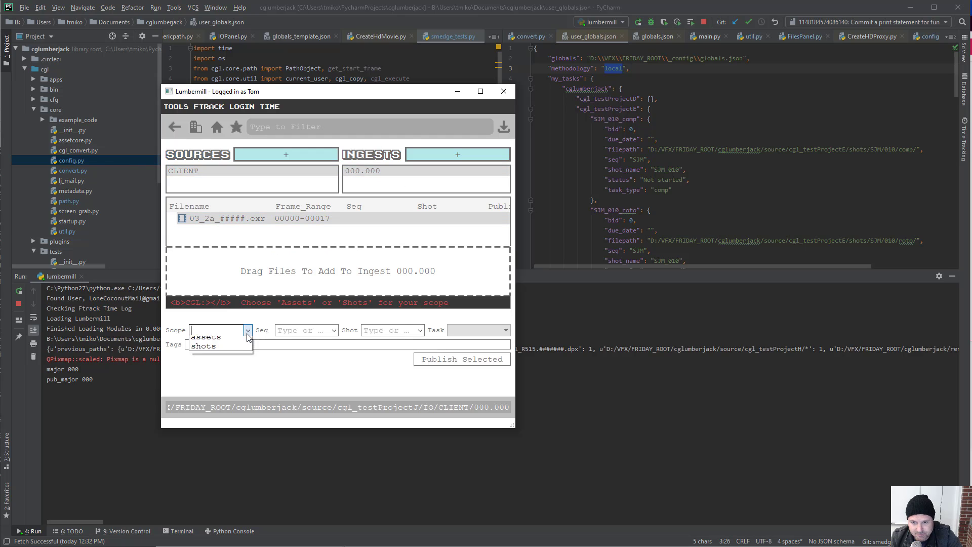
click(225, 361)
click(423, 330)
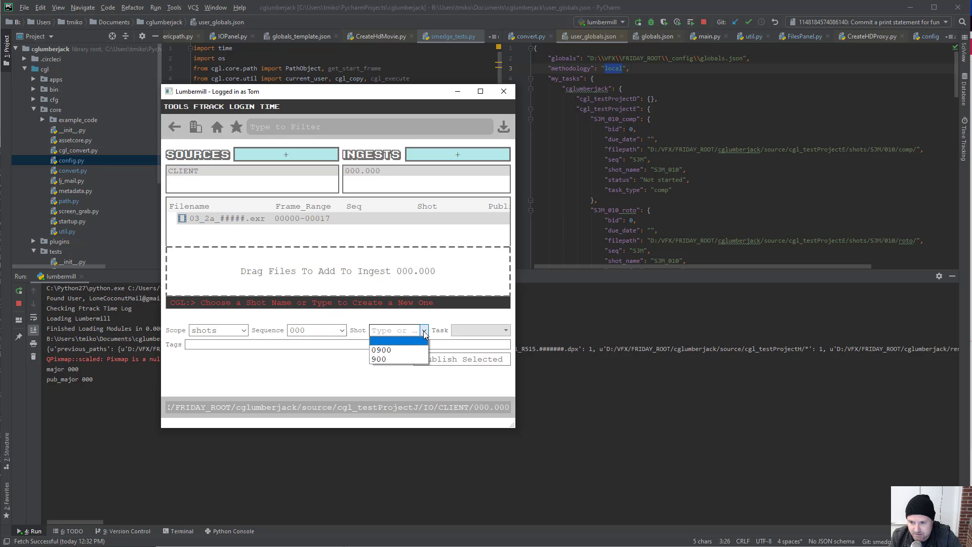
click(402, 347)
click(503, 331)
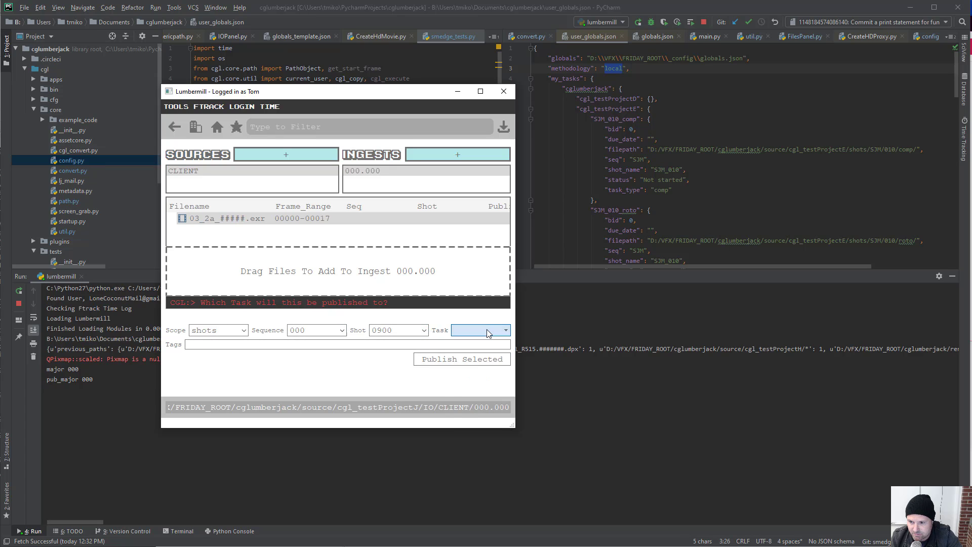
key(p)
text(Plate)
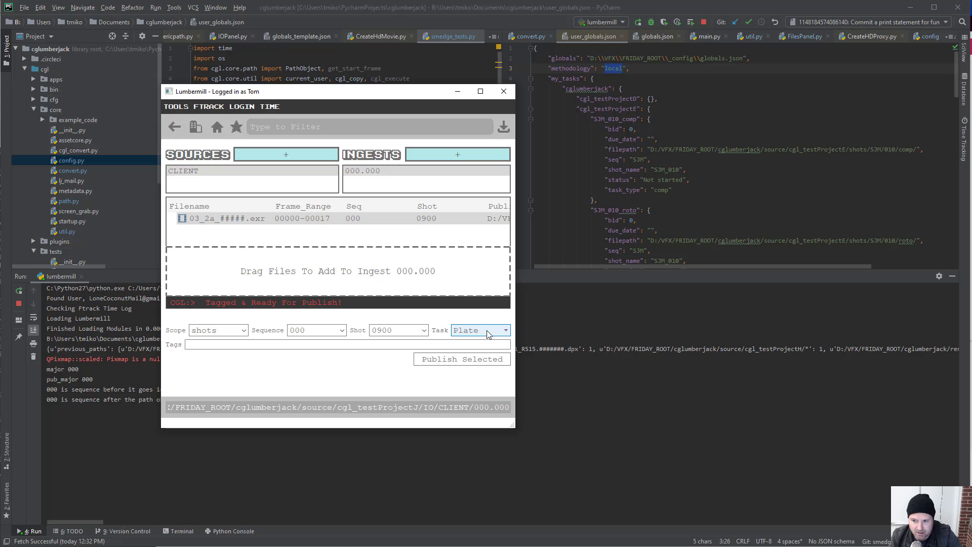
Publish the tagged plate and run all its preflight checks locally.
click(469, 362)
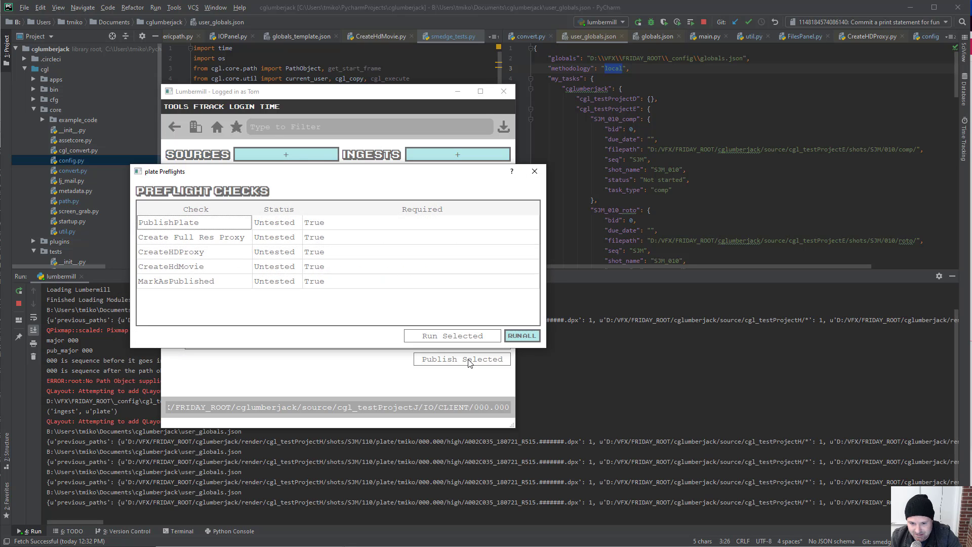
click(521, 335)
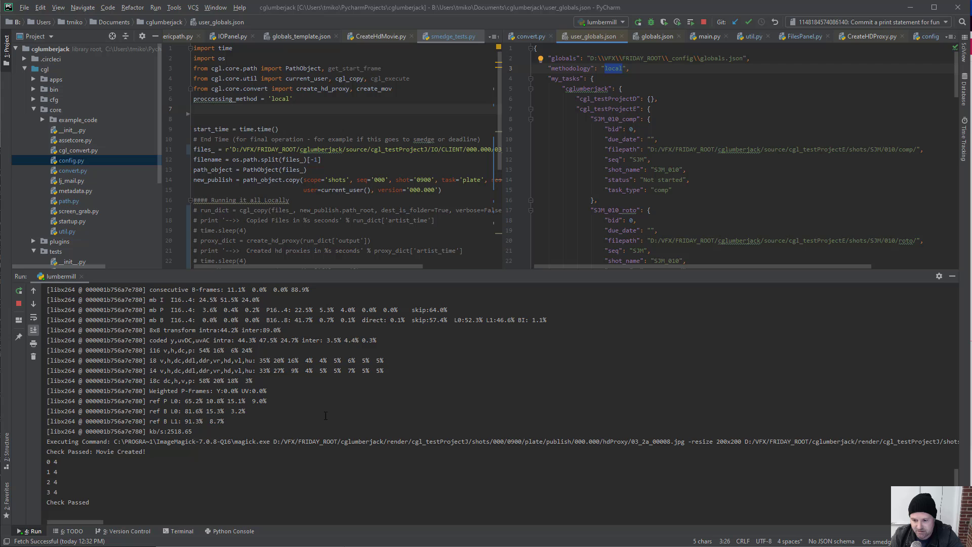
text(ads)
Close Lumbermill, retype the user_globals.json methodology as 'smedge', and relaunch Lumbermill.
key(alt+Tab)
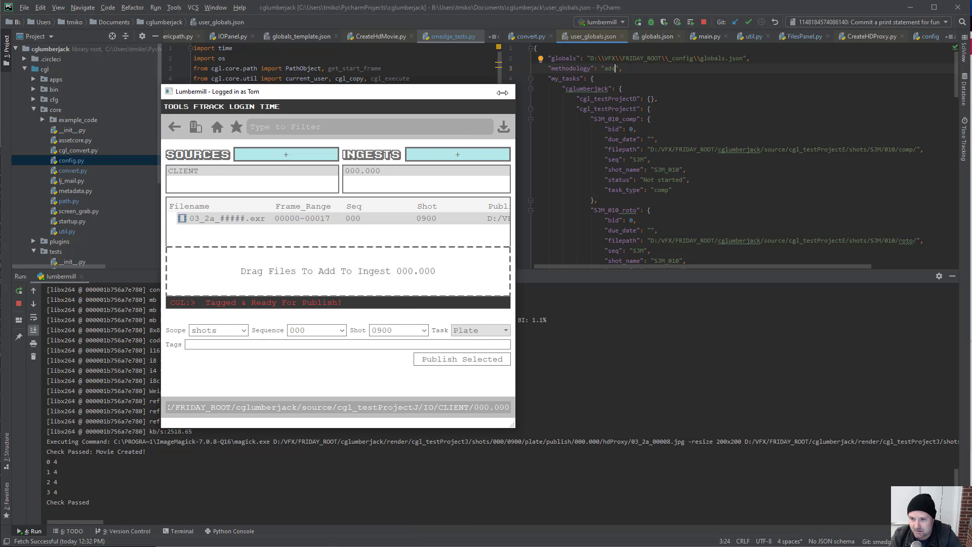
click(503, 92)
key(BackSpace)
key(BackSpace)
key(BackSpace)
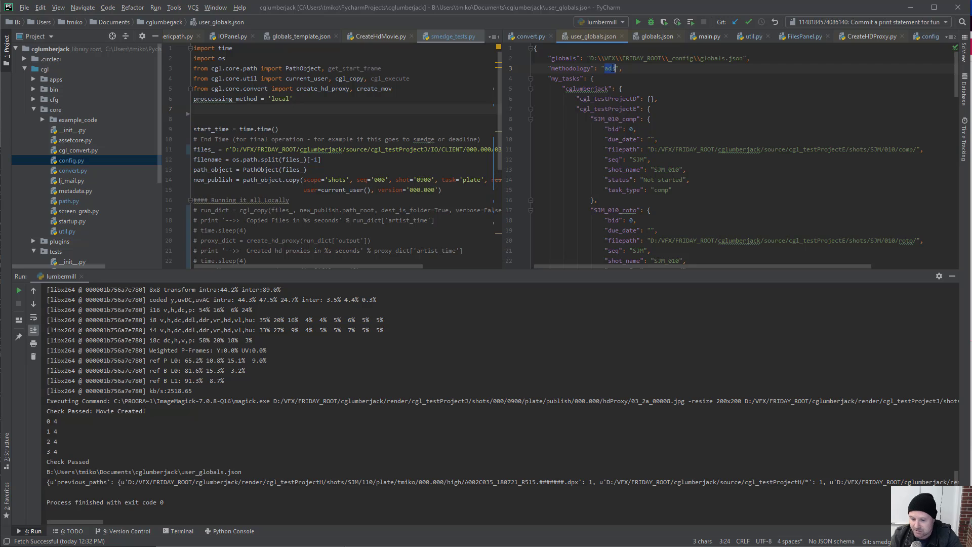
text(sme)
key(BackSpace)
key(BackSpace)
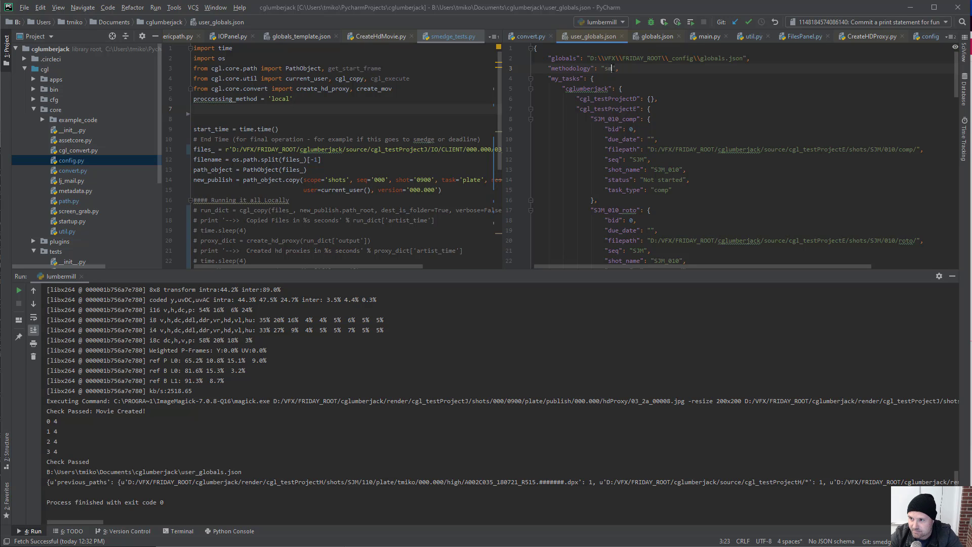
text(medge)
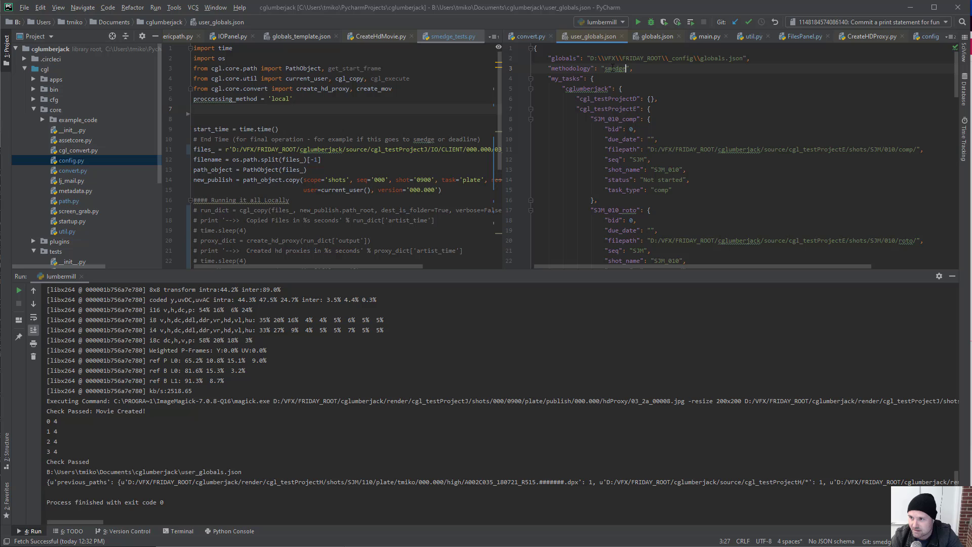
click(636, 22)
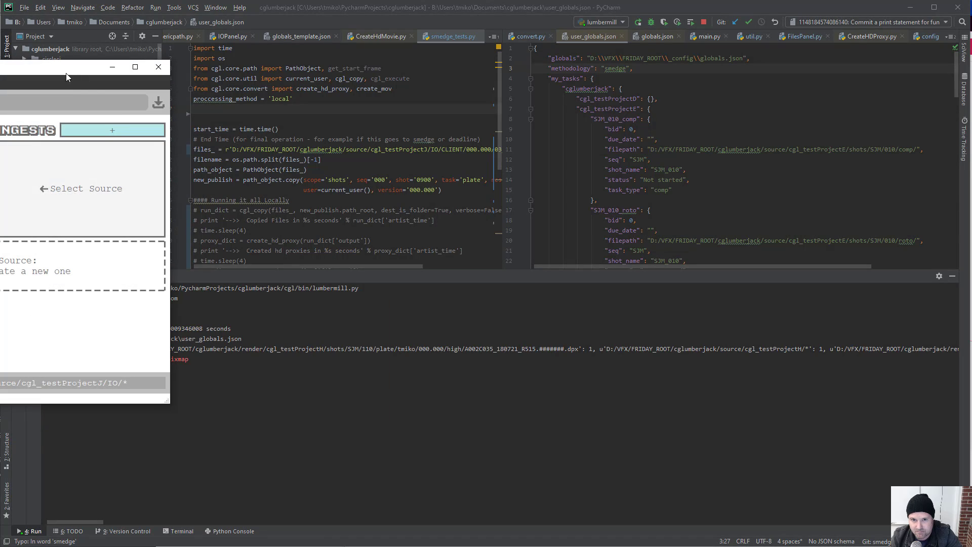
Reselect CLIENT ingest 000.000's 03_2a_#####.exr plate, publish it, and run all preflights.
drag(67, 74, 422, 94)
click(301, 171)
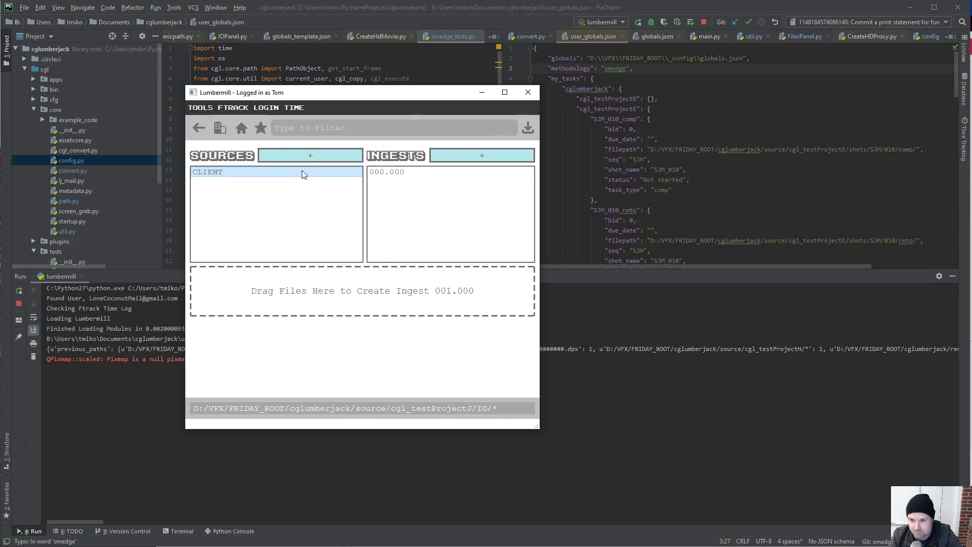
click(391, 173)
click(329, 246)
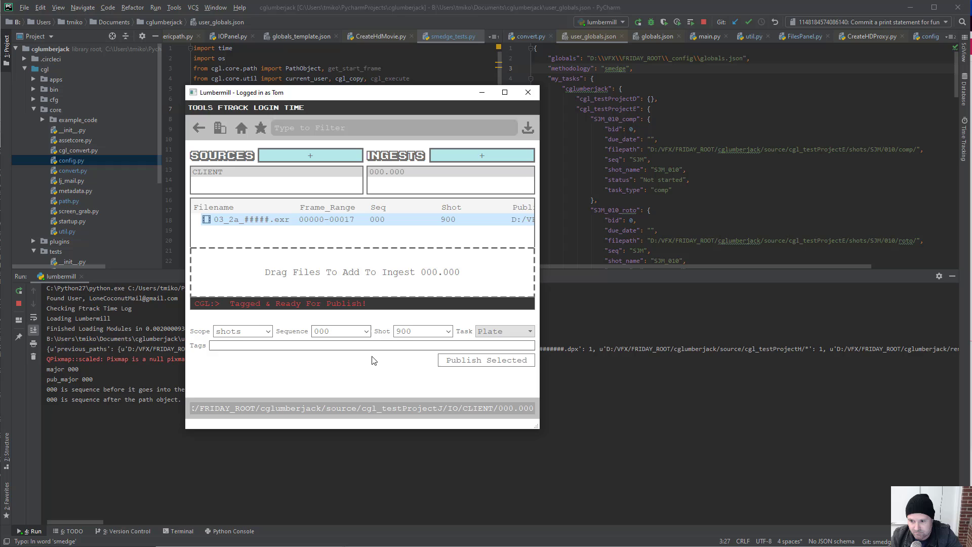
click(469, 362)
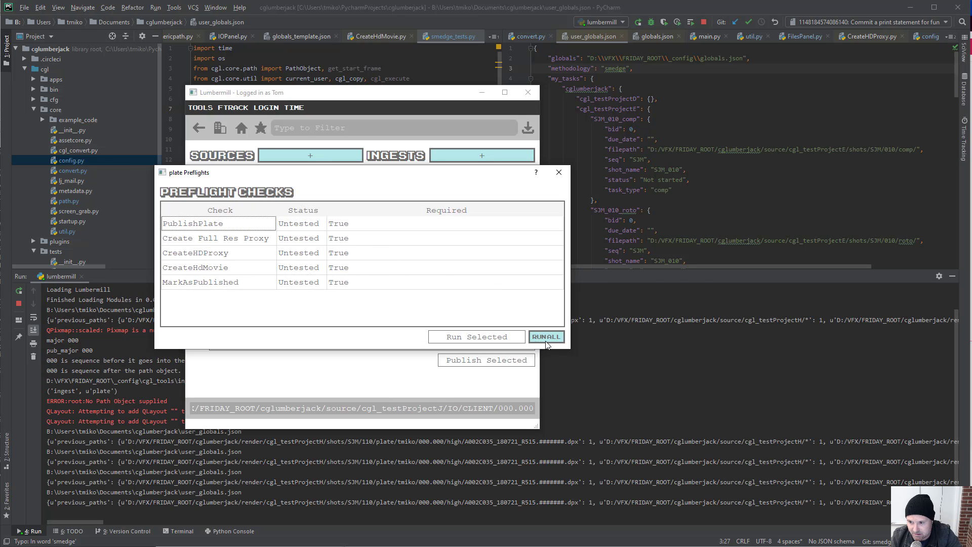
click(547, 336)
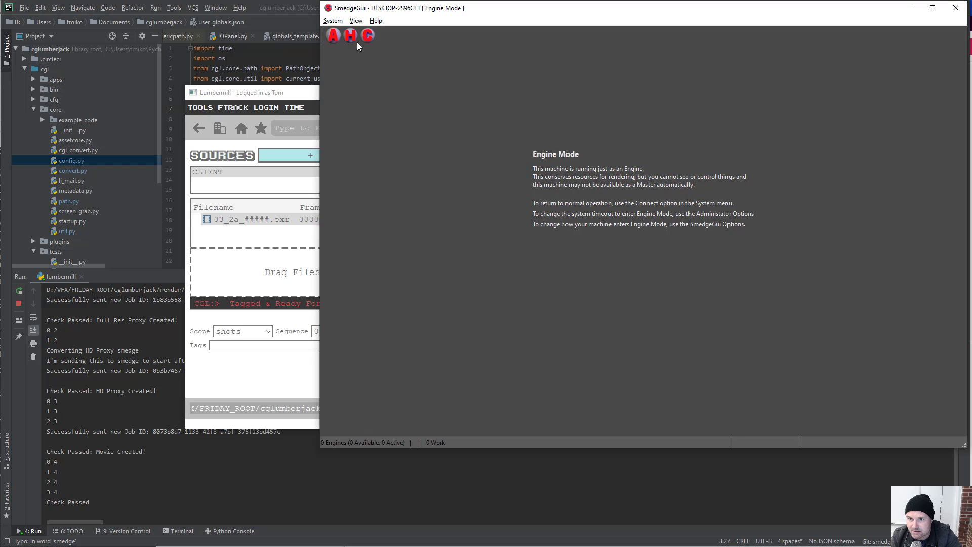
Connect SmedgeGui to the farm, enlarge its job list, and return to Lumbermill.
click(333, 20)
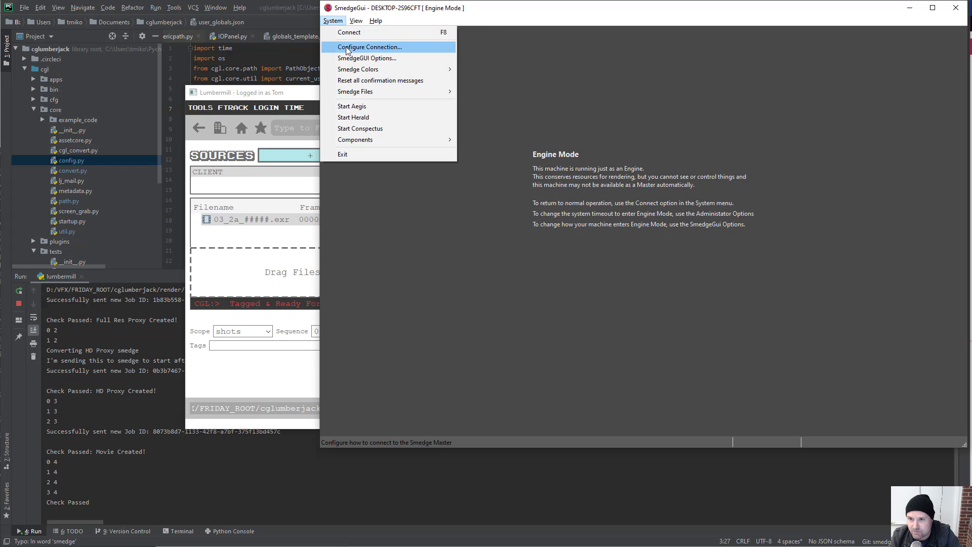
click(348, 32)
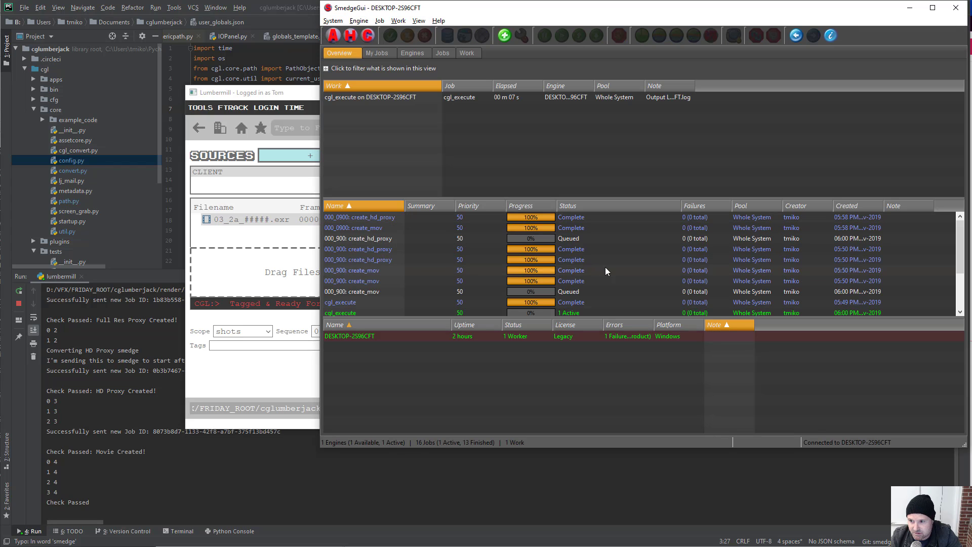
scroll(606, 266, down, 2)
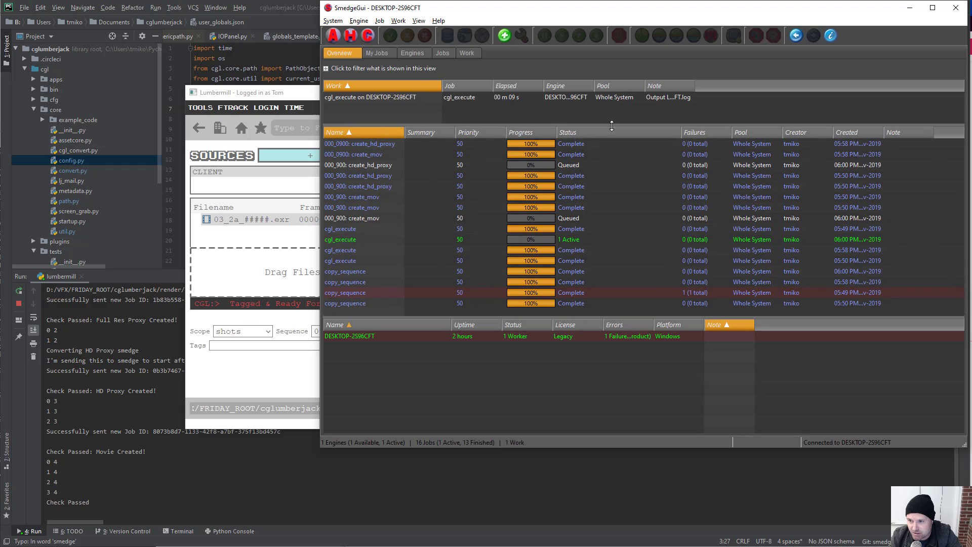
drag(607, 199, 603, 108)
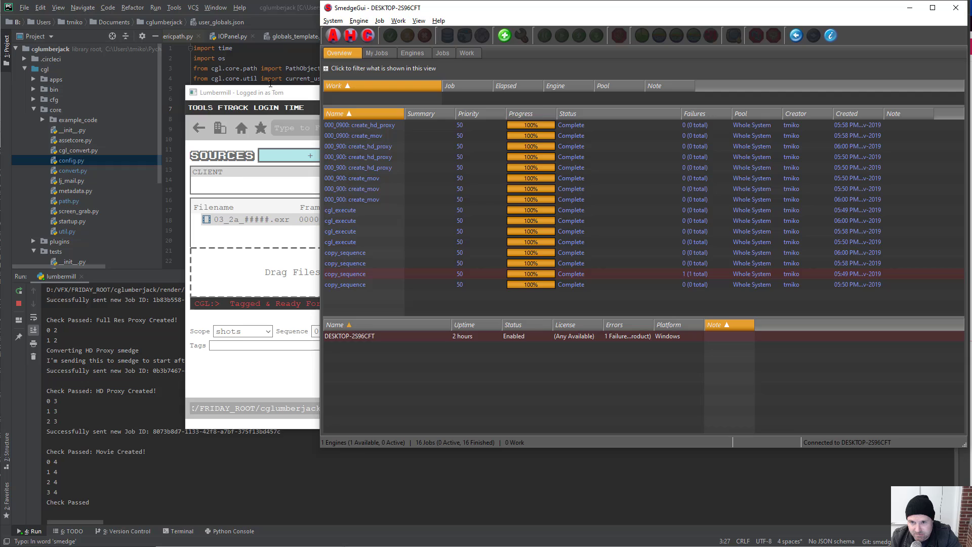
click(288, 94)
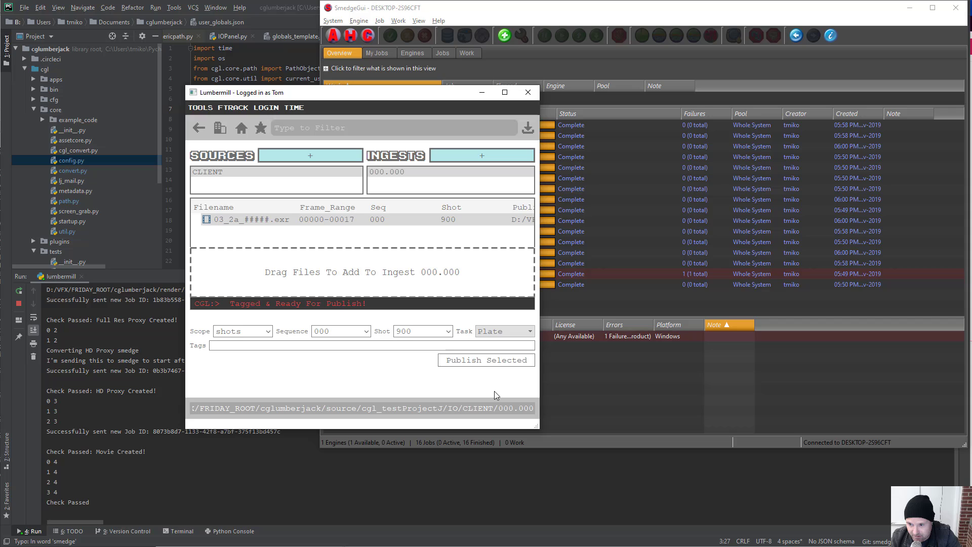
mouse_move(394, 100)
mouse_down()
mouse_move(410, 198)
mouse_move(391, 112)
mouse_up()
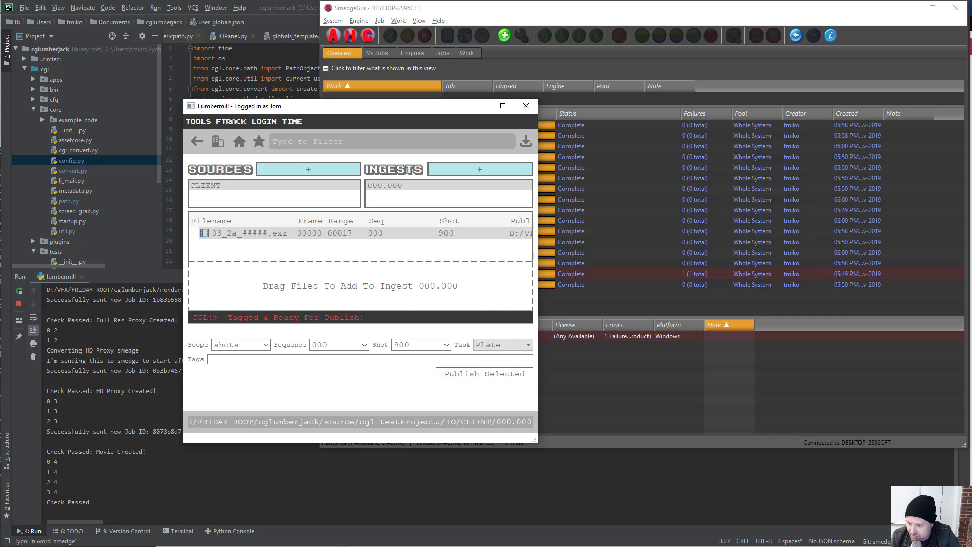
drag(327, 112, 323, 146)
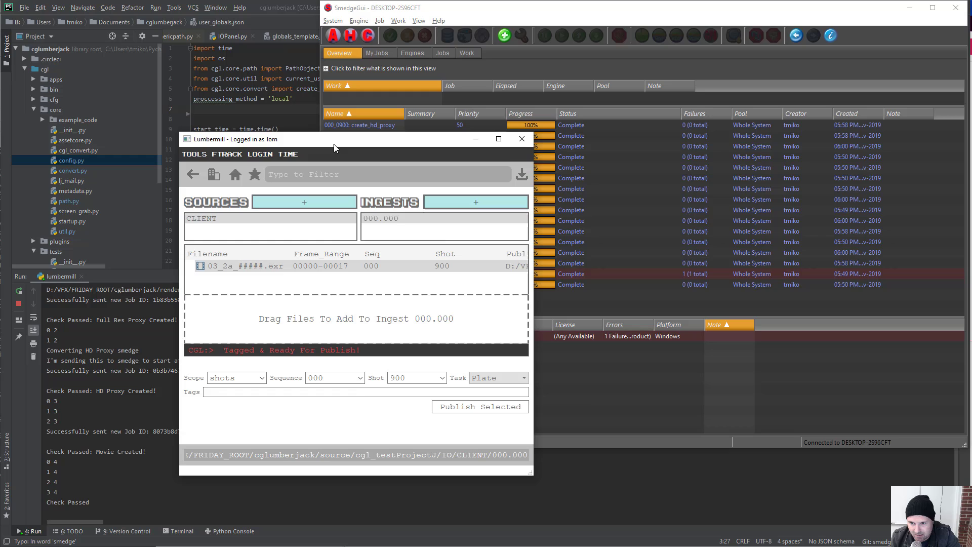
drag(334, 147, 332, 150)
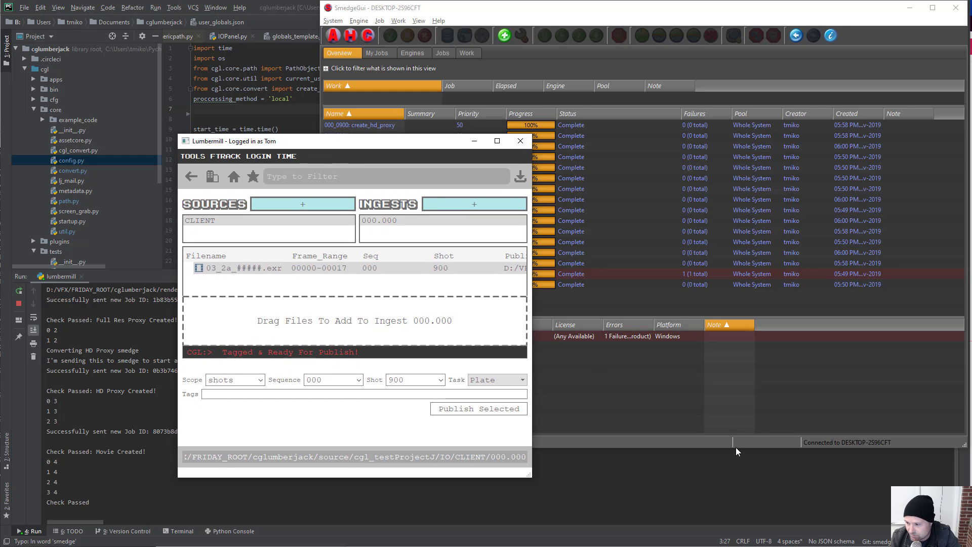